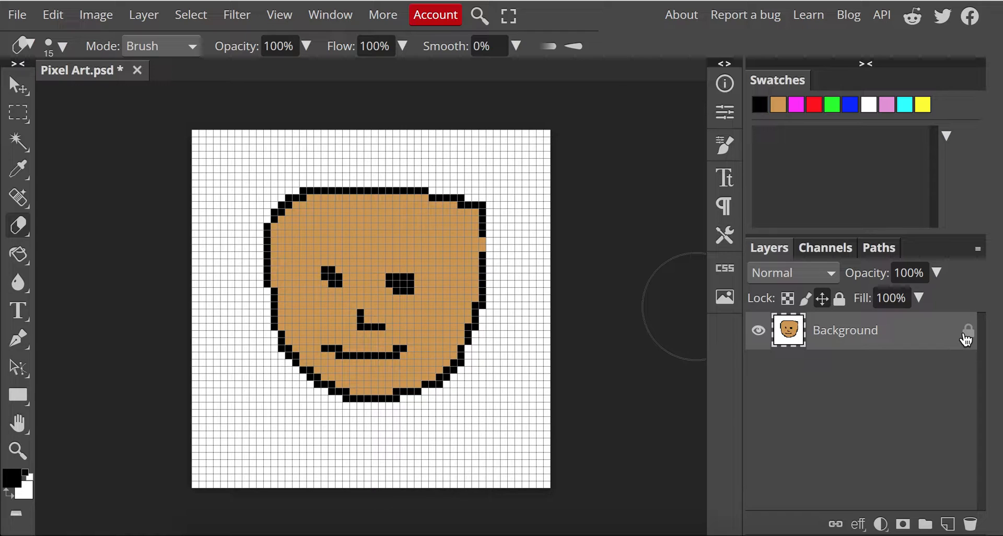
Unlock the Background layer
click(839, 299)
click(838, 299)
click(839, 299)
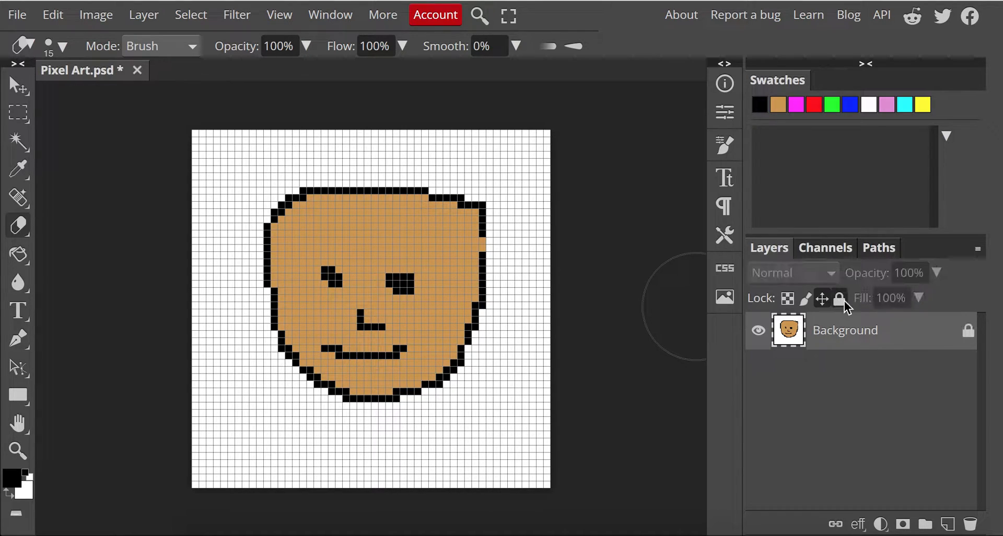
click(839, 299)
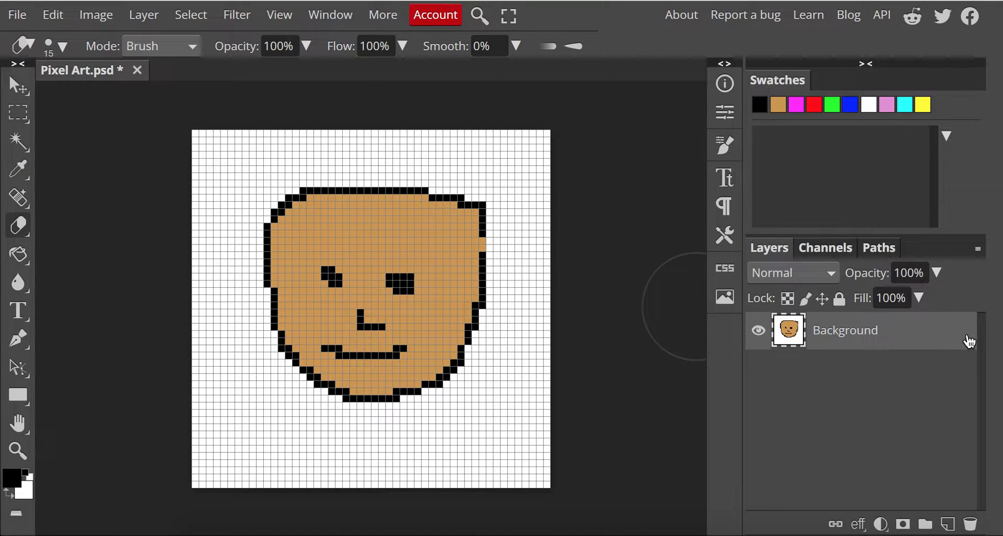
click(839, 301)
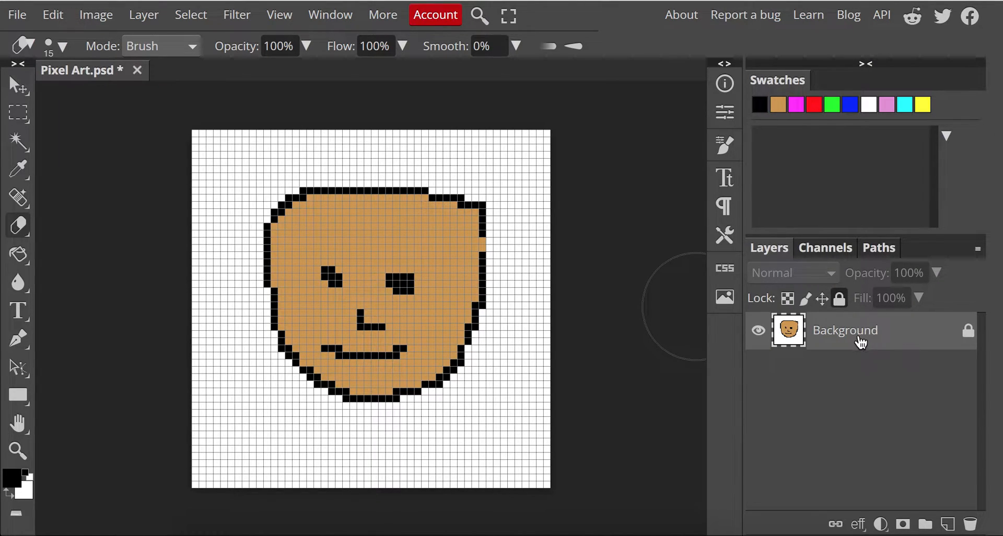
click(966, 335)
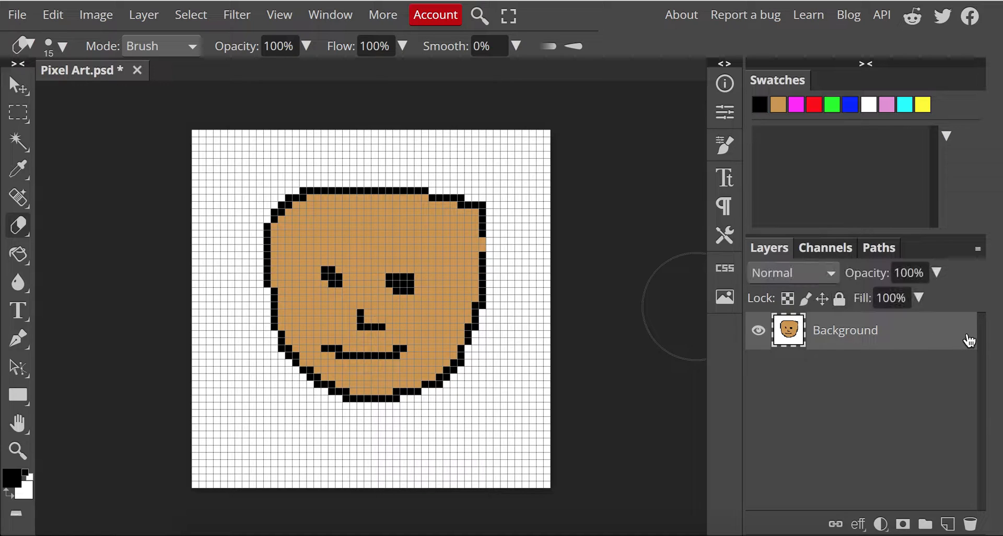
click(757, 338)
click(757, 339)
right_click(851, 338)
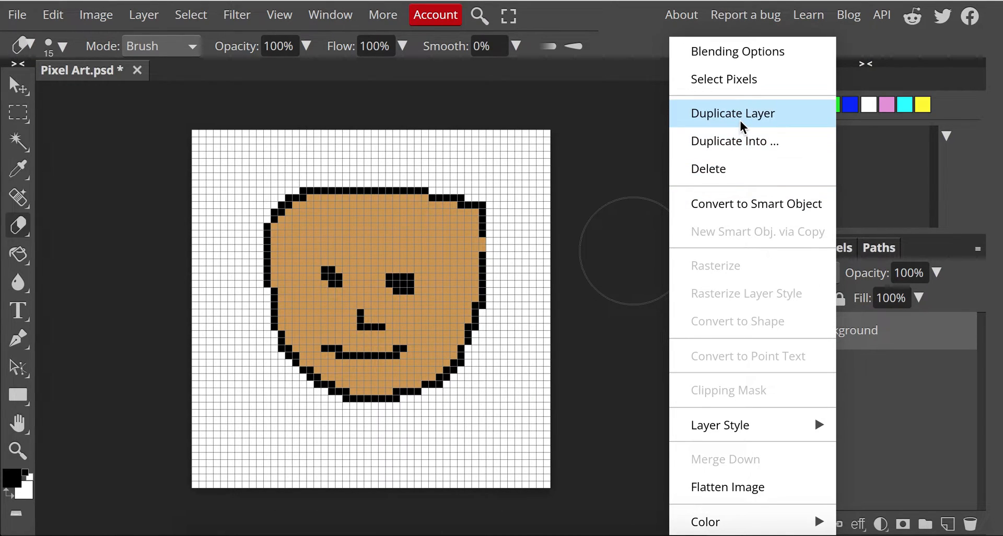
click(908, 389)
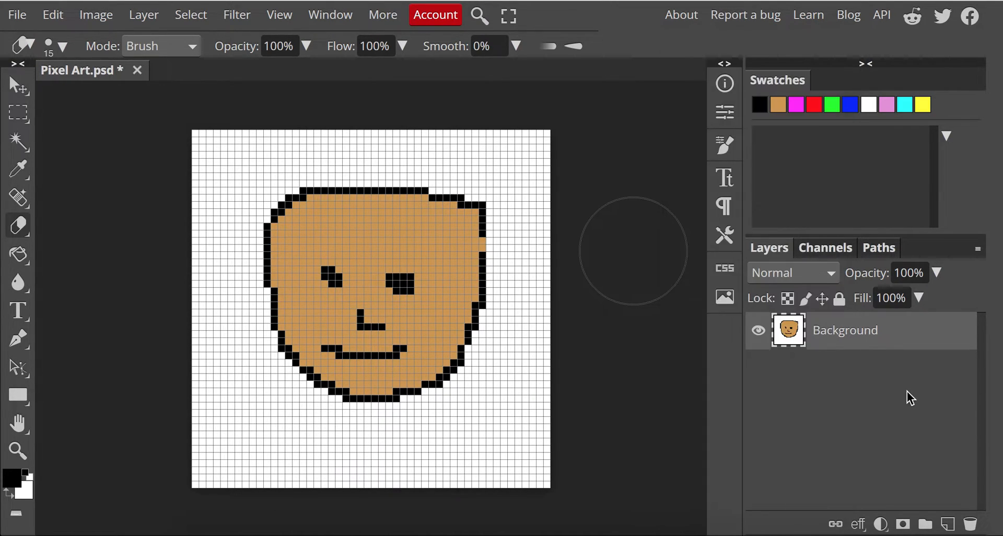
double_click(859, 335)
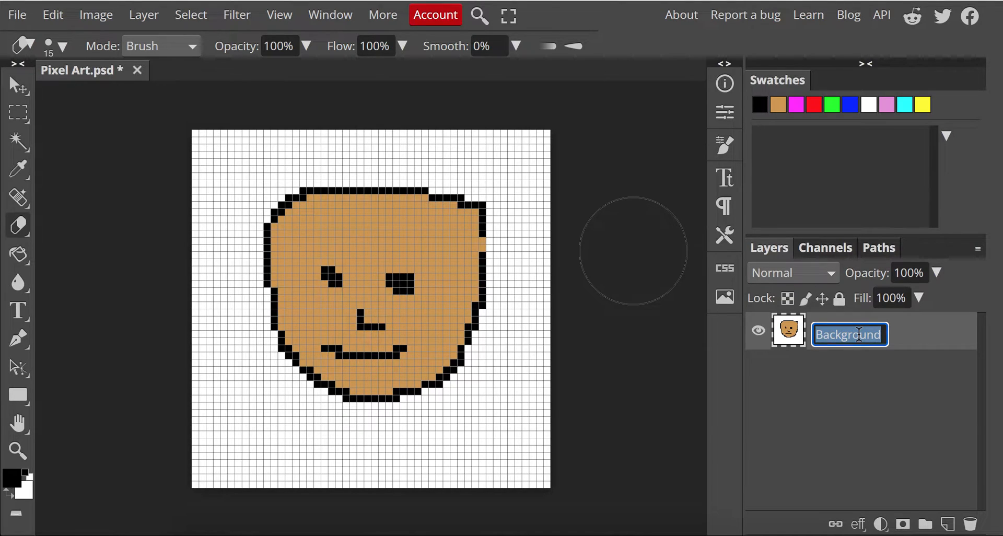
click(594, 118)
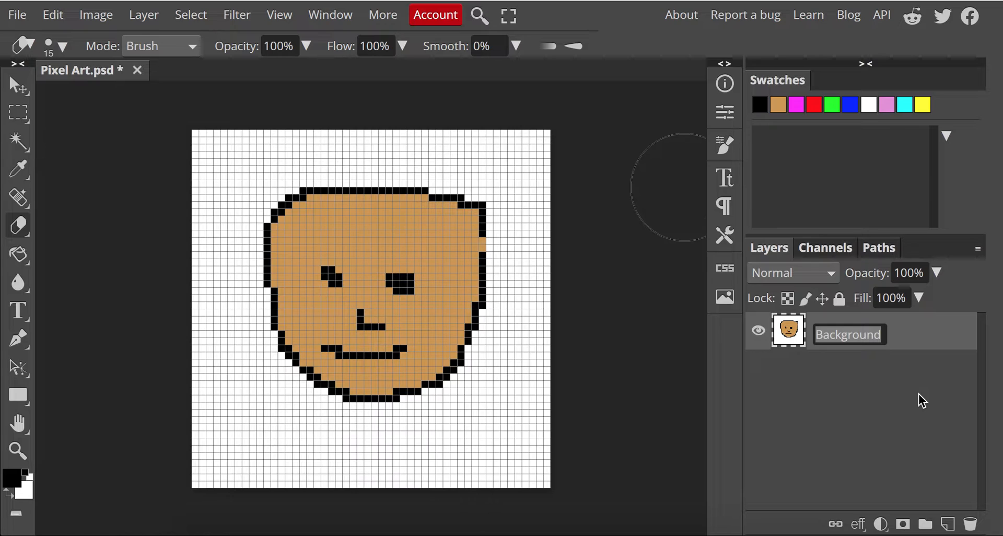
click(839, 299)
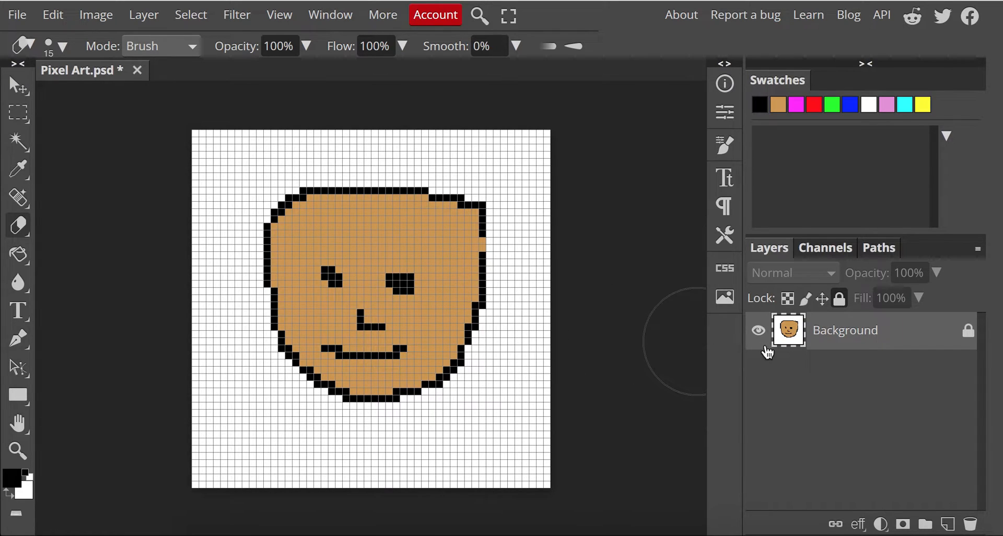
Rename the Background layer as 1
double_click(846, 334)
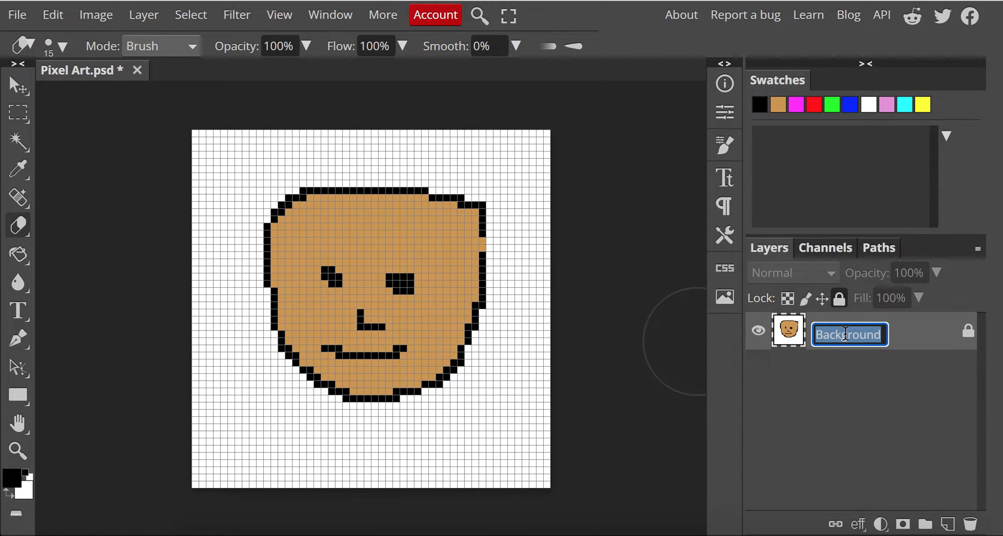
text(1)
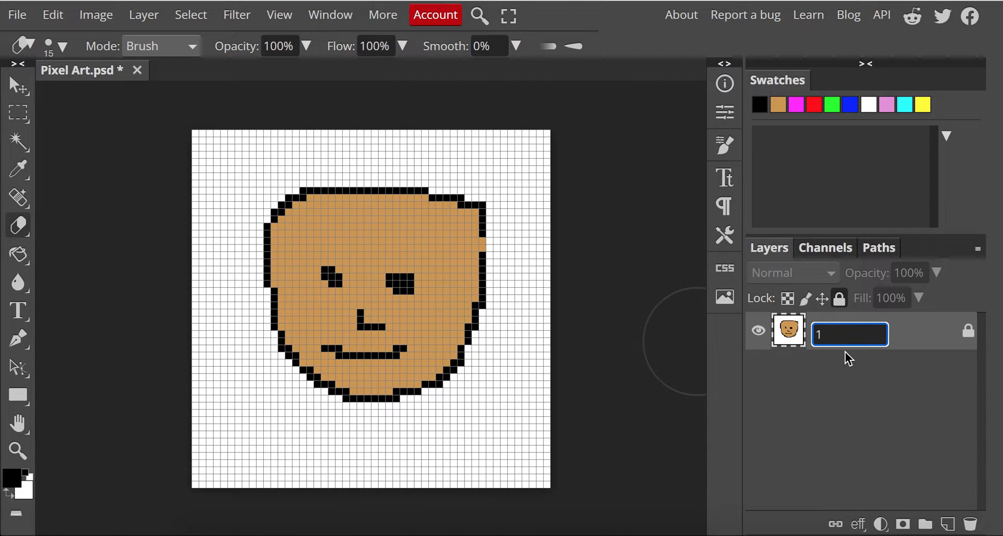
key(Return)
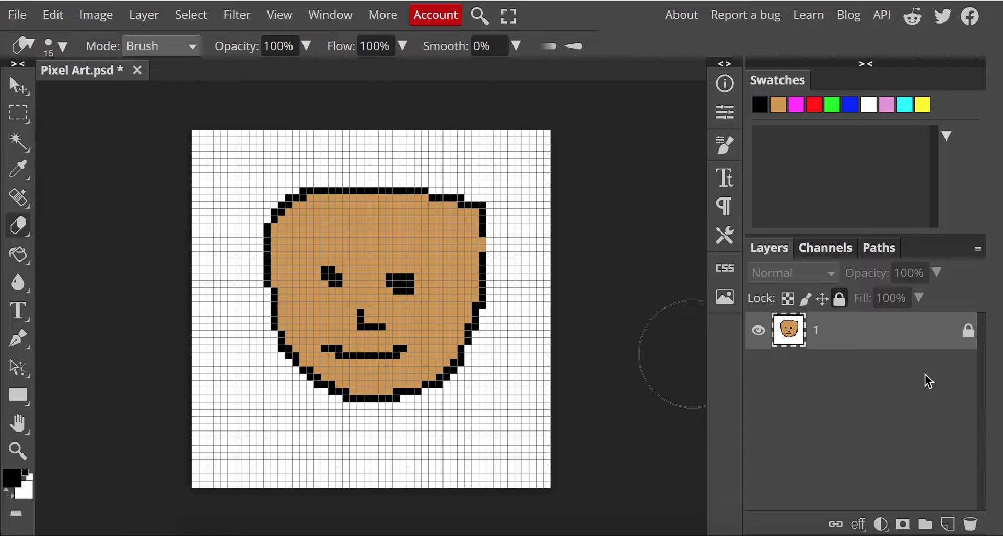
Unlock layer 1, leaving it visible
click(969, 337)
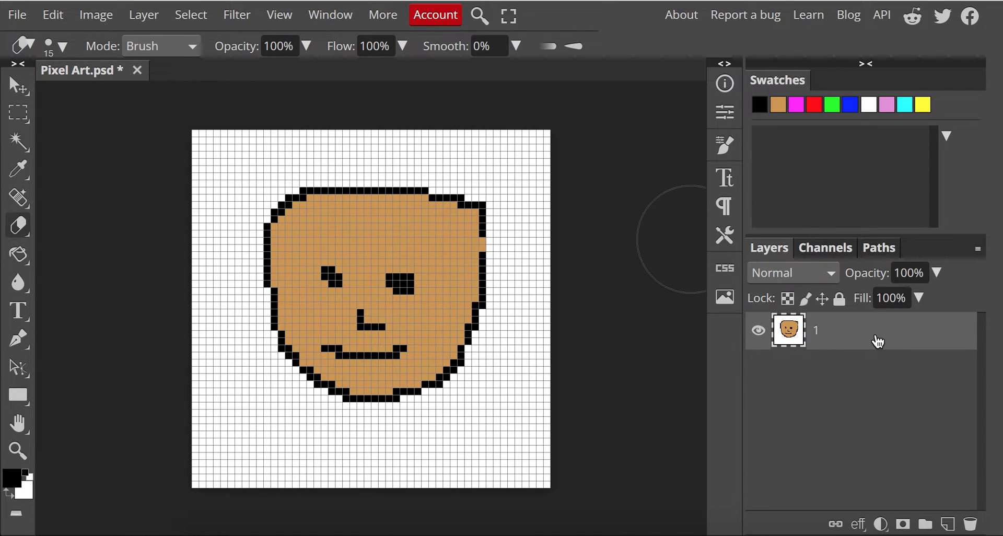
click(840, 303)
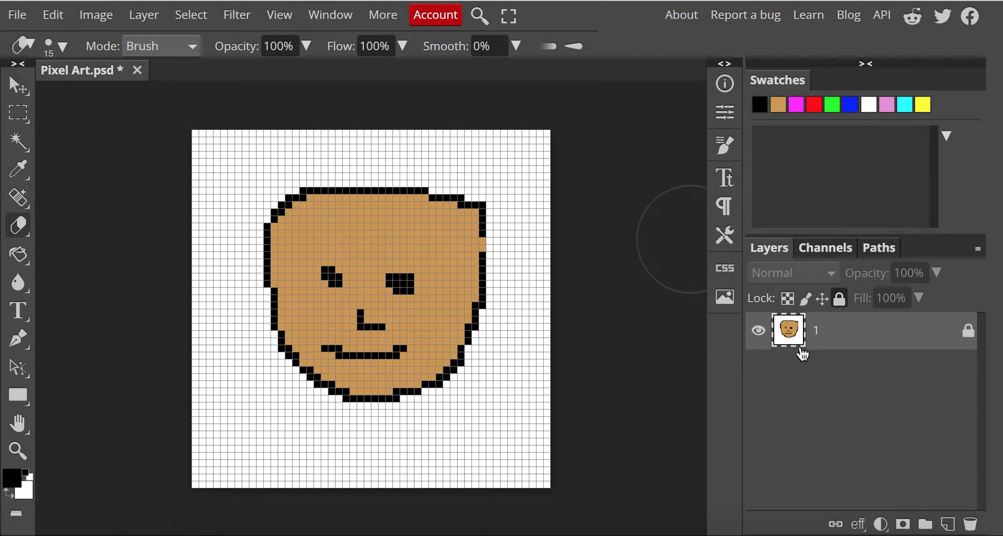
click(759, 332)
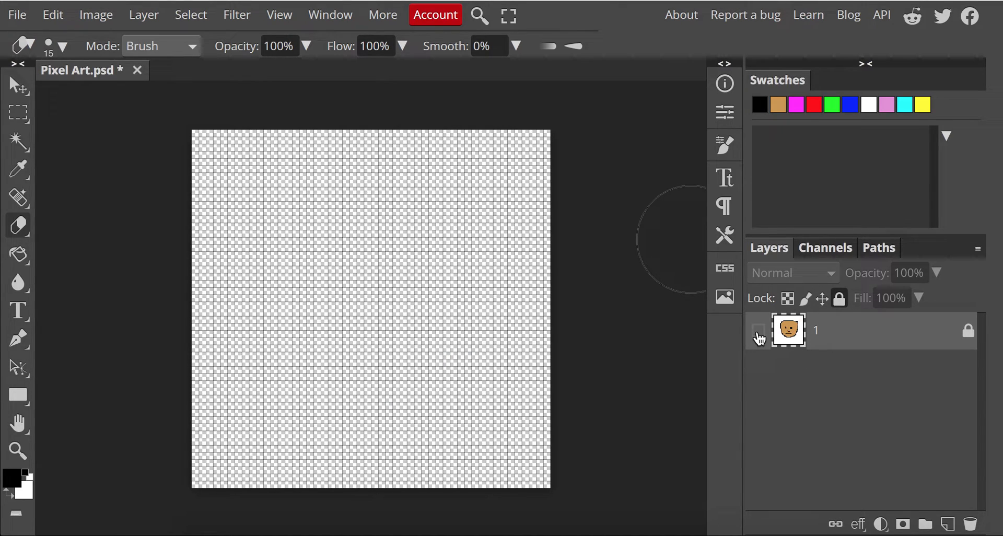
click(758, 332)
click(759, 332)
click(758, 333)
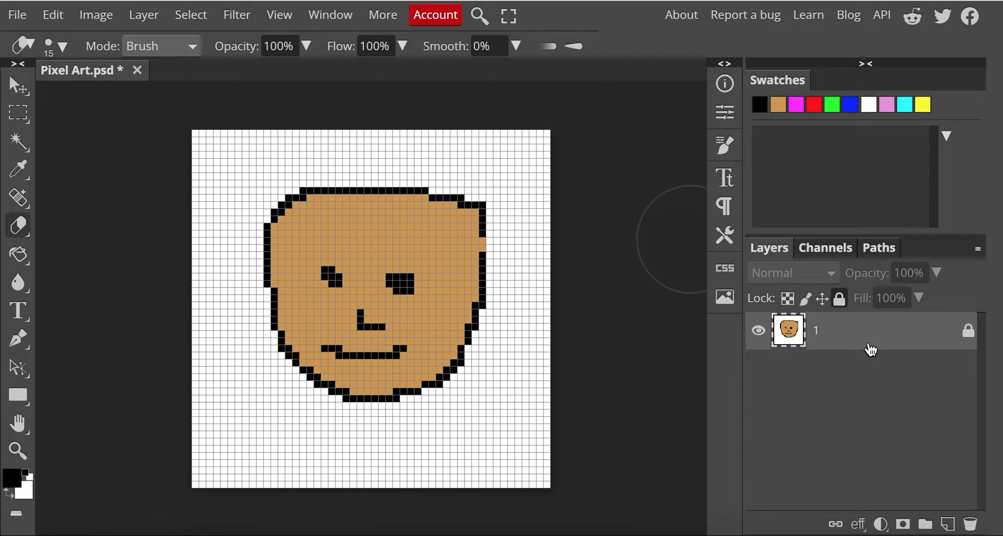
click(969, 331)
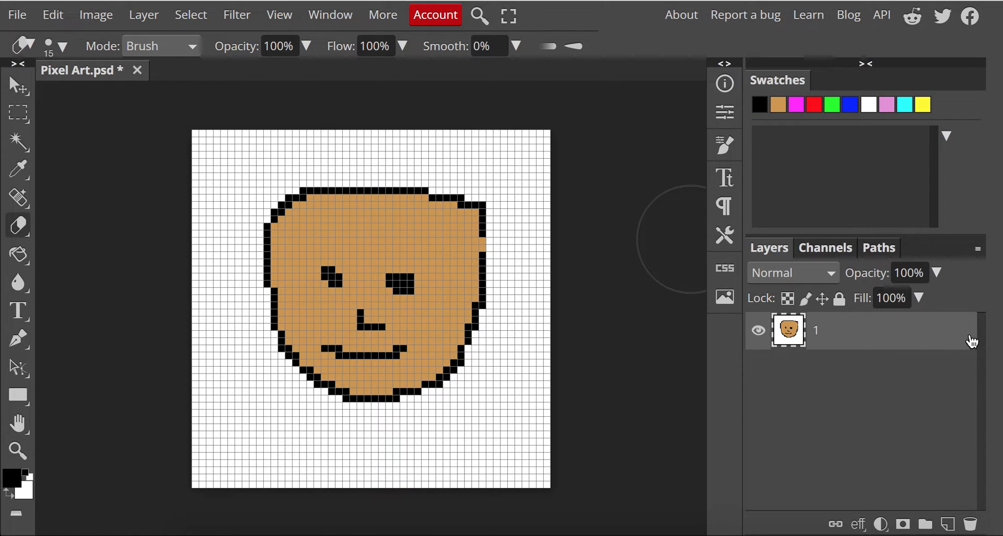
Duplicate layer 1
right_click(880, 338)
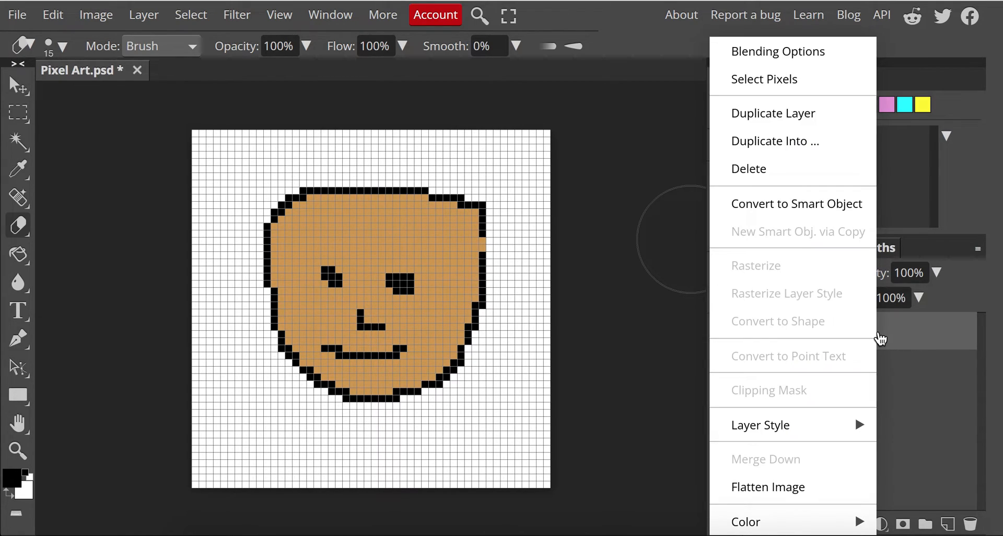
click(795, 120)
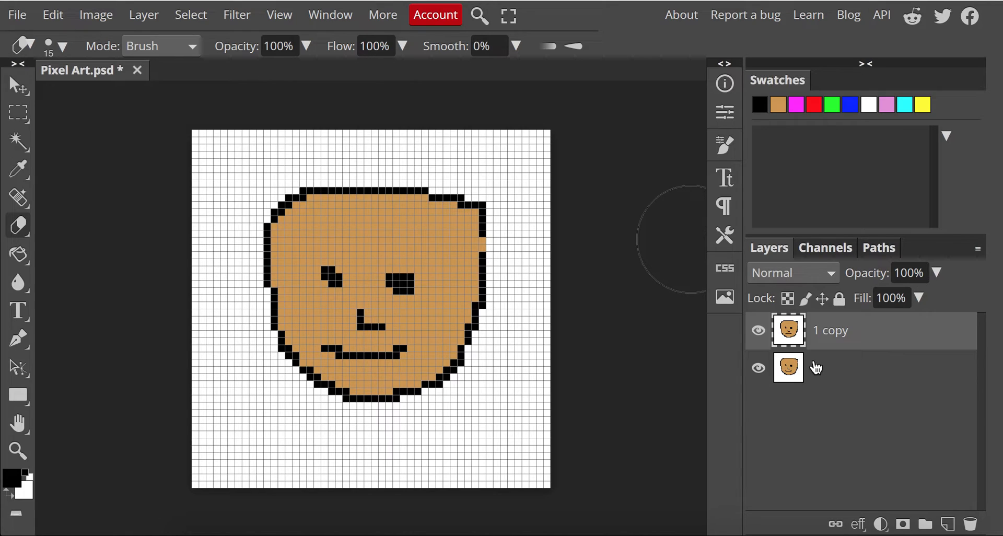
With the Pencil tool, draw eyebrows above both eyes on the copy layer
click(757, 331)
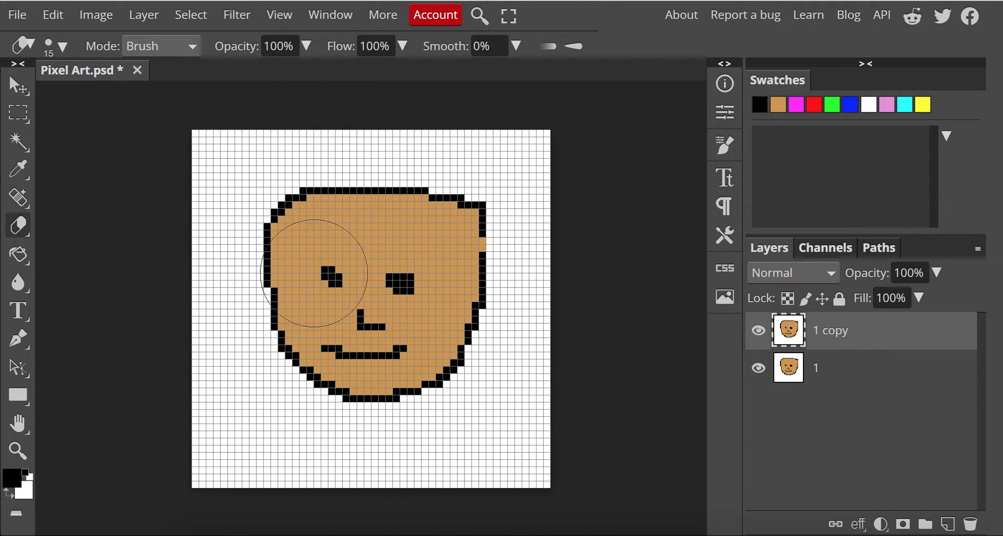
right_click(16, 235)
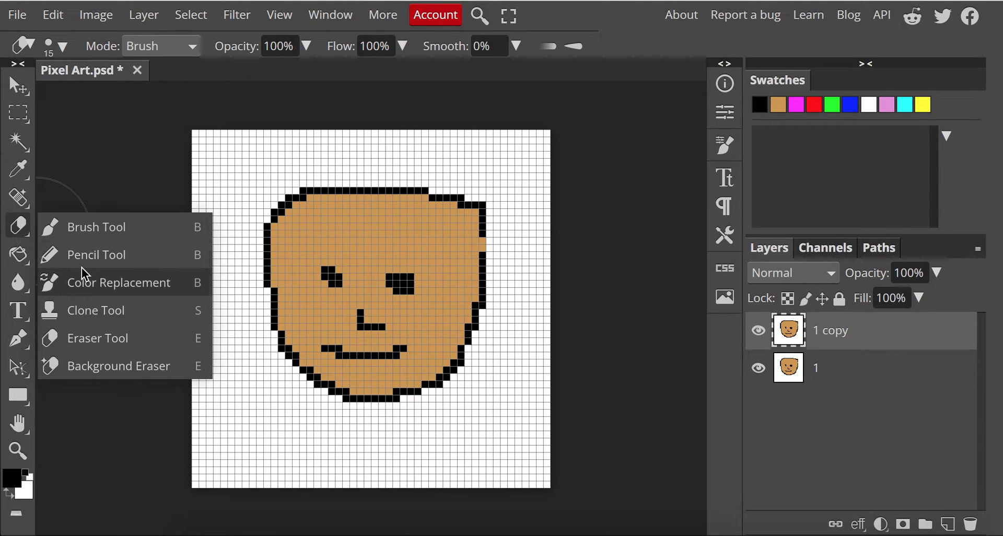
click(83, 271)
right_click(19, 238)
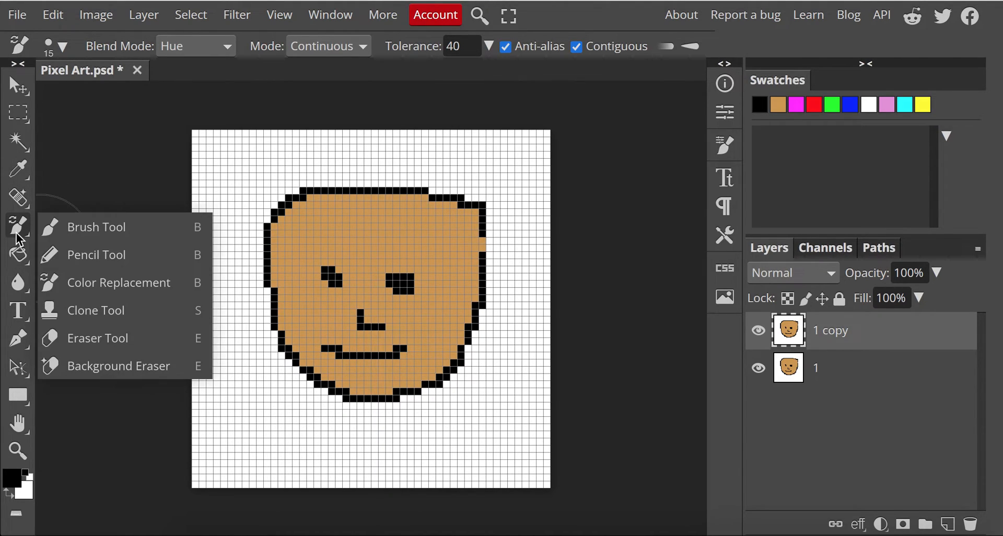
click(72, 254)
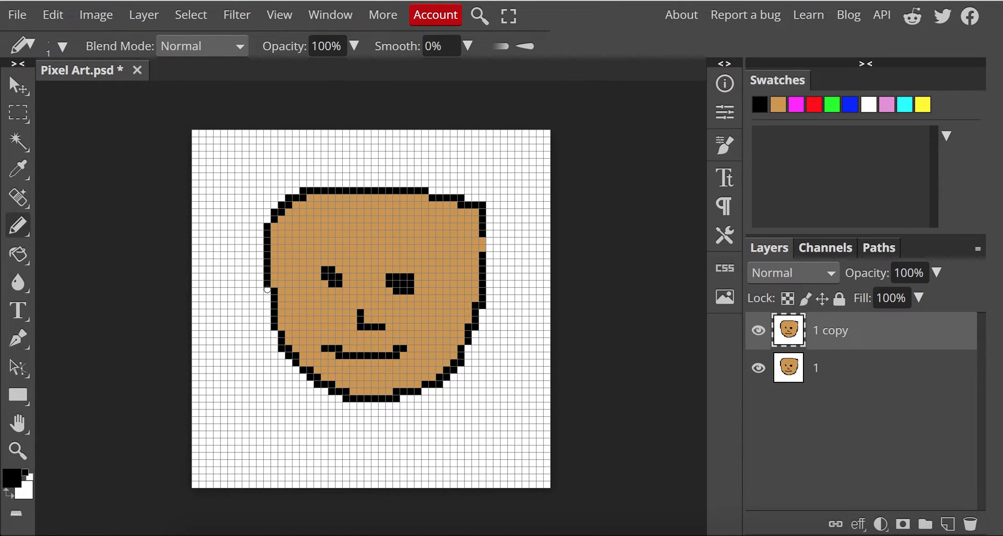
mouse_move(310, 260)
mouse_down()
mouse_move(430, 256)
mouse_move(433, 270)
mouse_up()
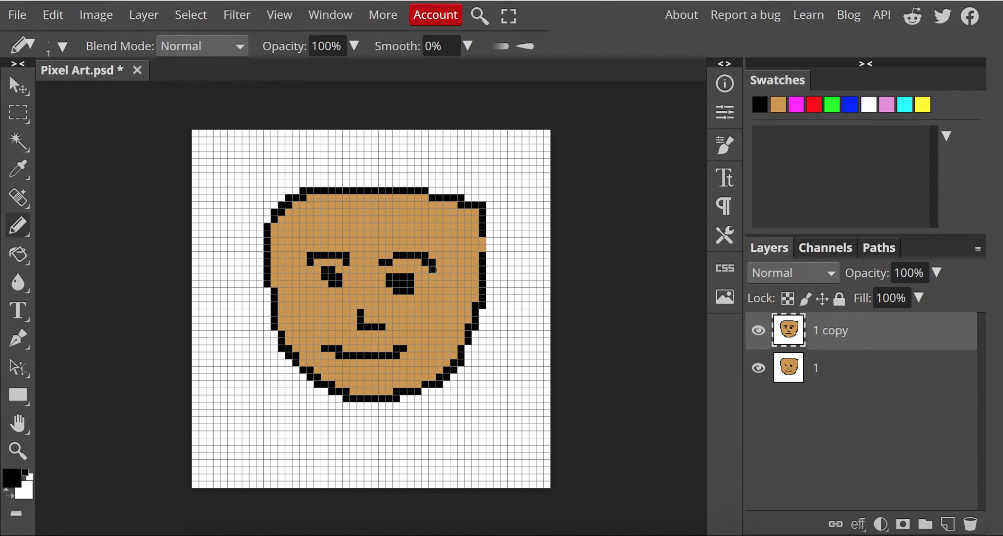
Toggle the copy layer's visibility to compare the two versions, then move it below layer 1
click(757, 333)
click(757, 334)
click(757, 335)
click(757, 334)
click(758, 334)
click(757, 334)
click(757, 334)
click(757, 333)
drag(827, 339, 826, 389)
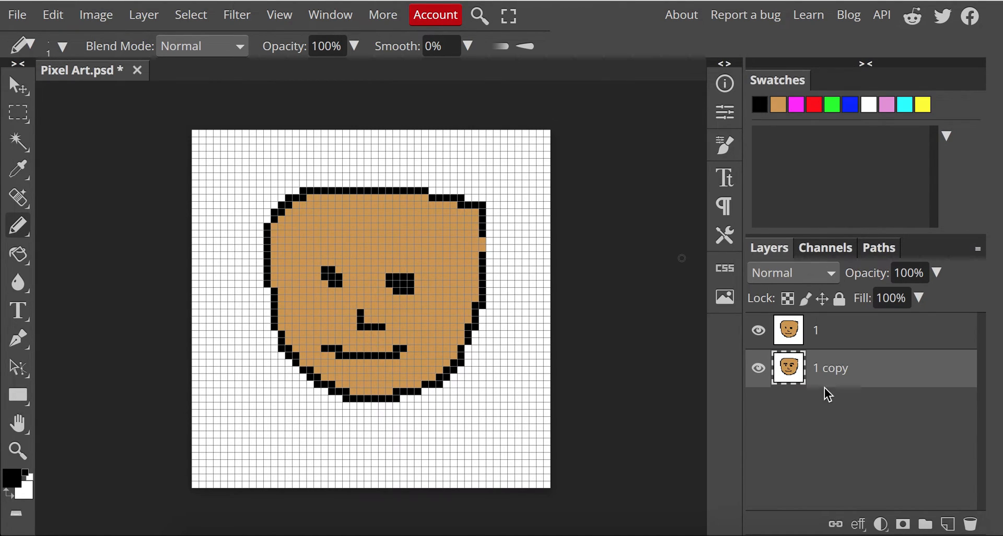
Rename the top layer as _a_ 1
double_click(819, 335)
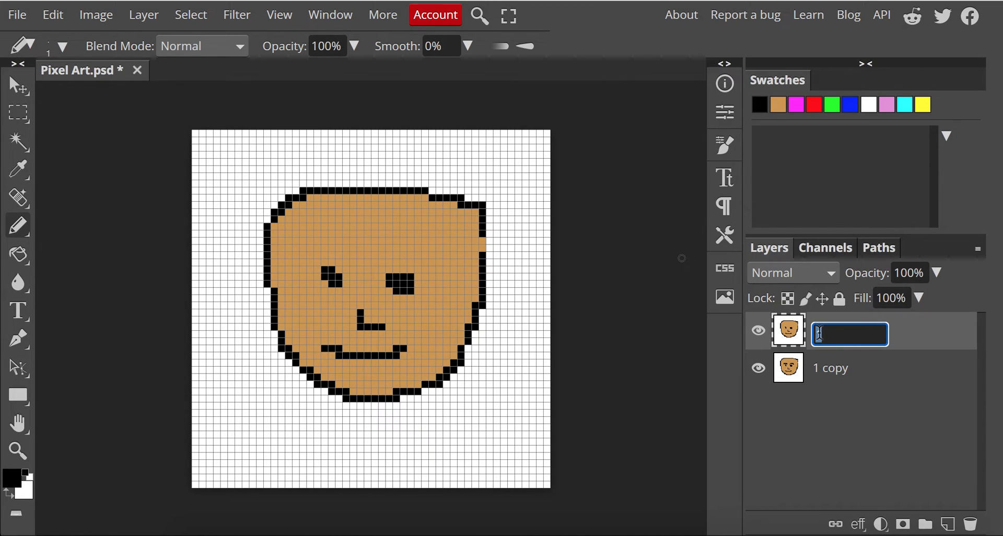
key(BackSpace)
text(_a_)
double_click(821, 337)
click(838, 337)
Rename the copy layer as _a_ 2
click(832, 369)
double_click(833, 371)
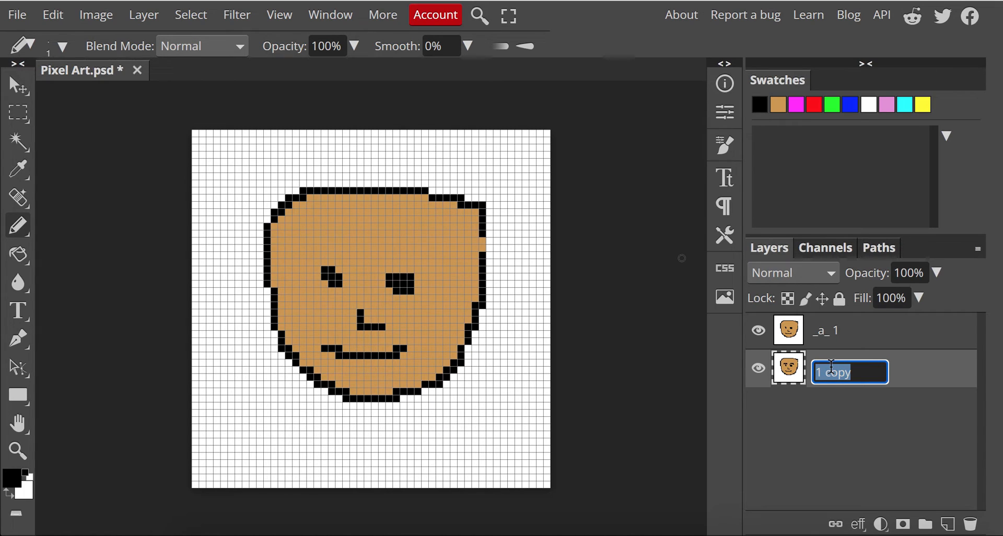
text(_a_ 2)
key(Return)
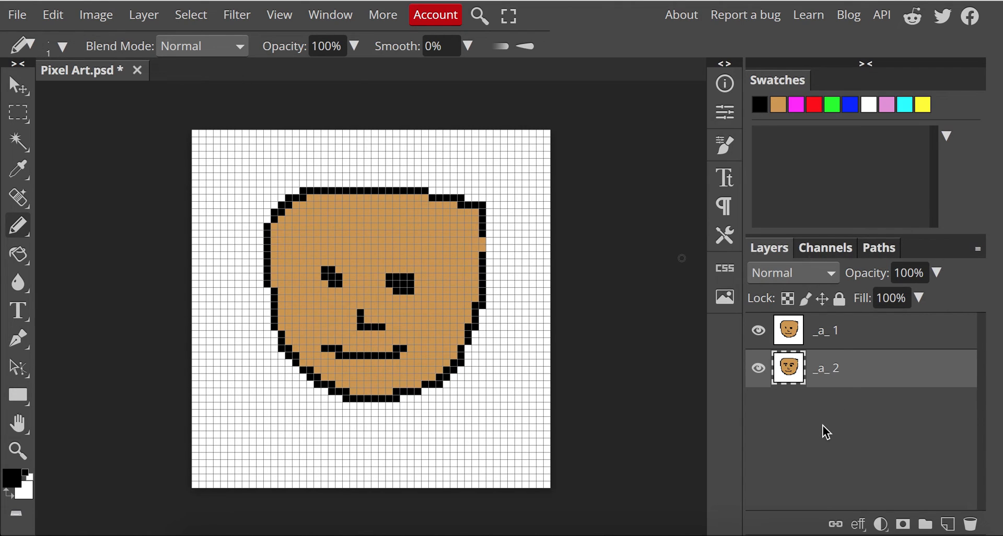
Open the GIF export dialog and switch the size units to inches
click(23, 18)
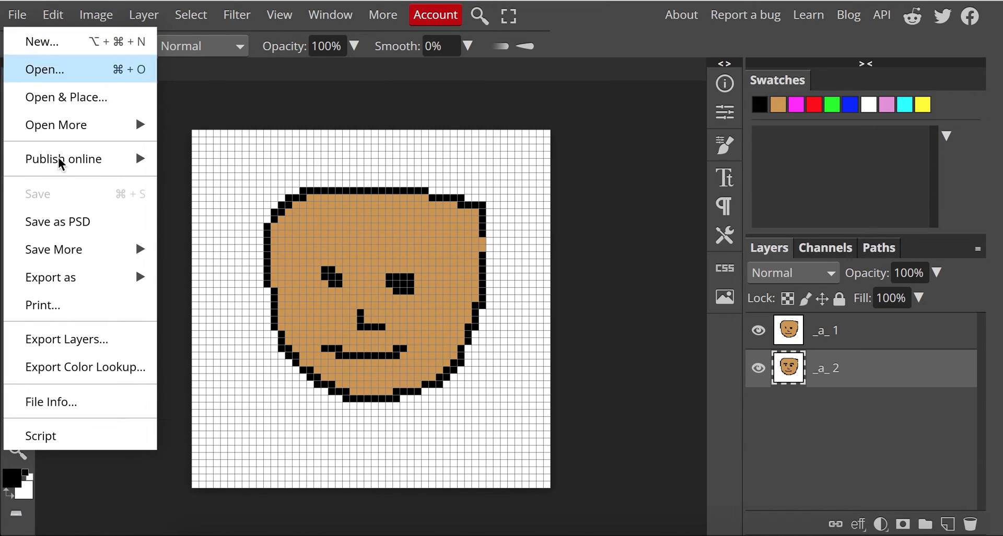
mouse_move(149, 277)
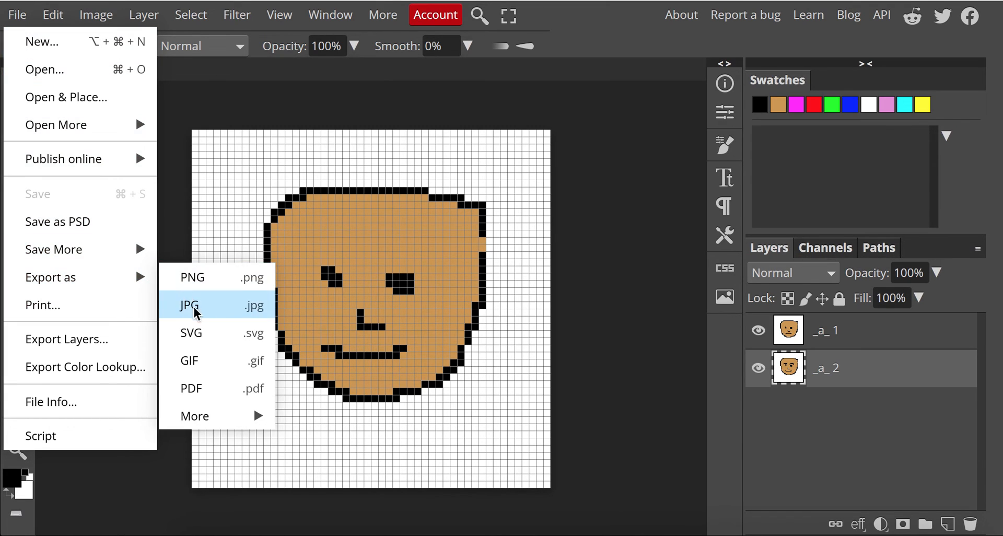
click(214, 366)
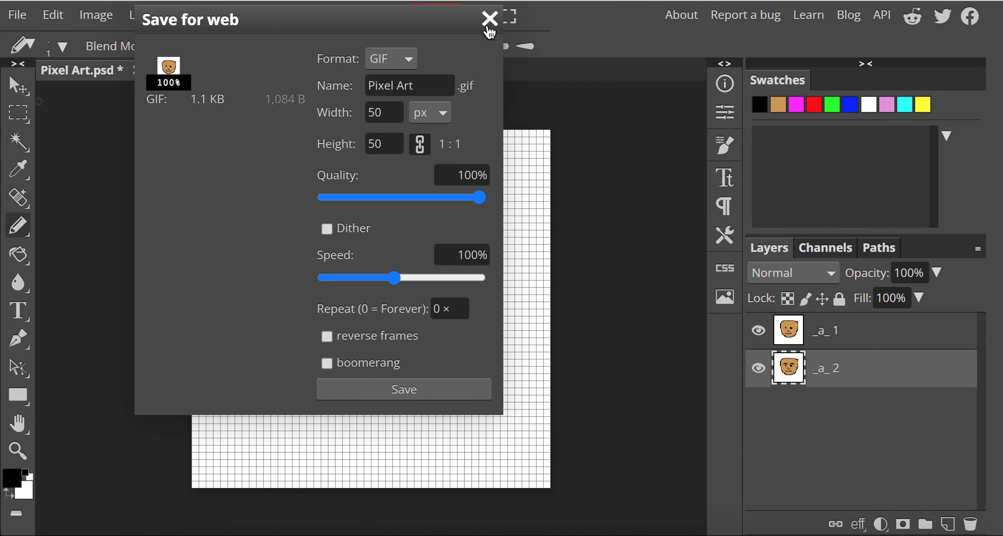
click(390, 112)
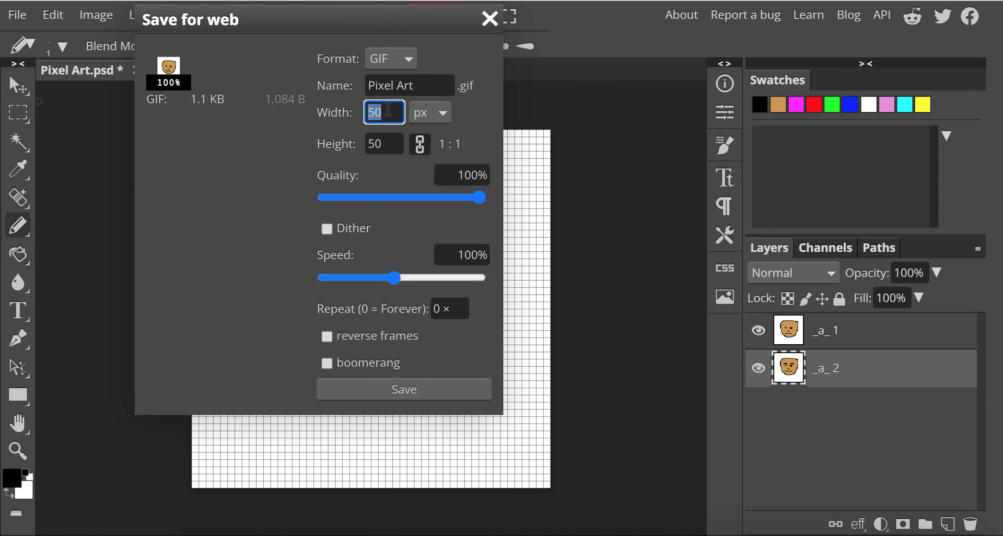
click(430, 119)
click(436, 159)
Set the export width to 8 in, keeping the height linked
click(384, 113)
double_click(384, 114)
text(8)
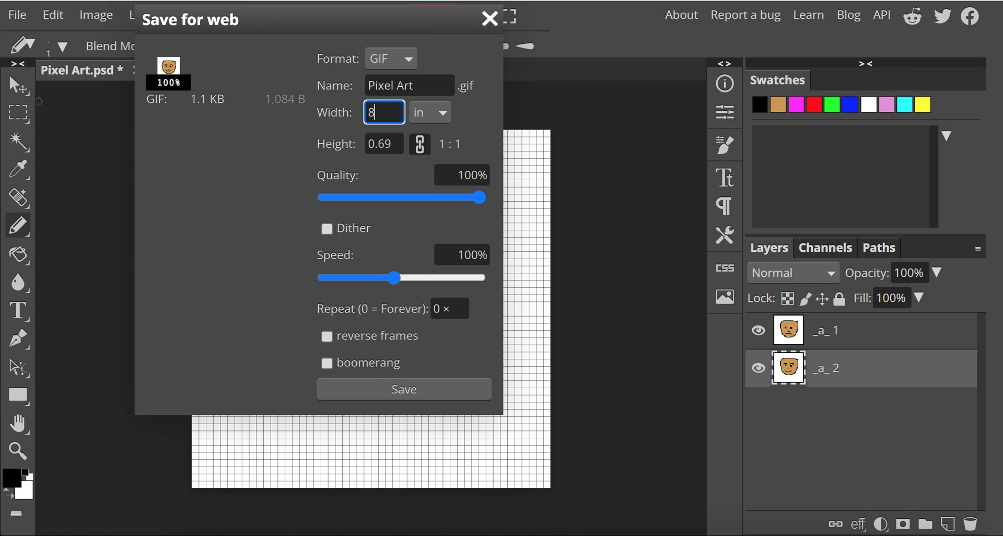
key(Tab)
click(478, 139)
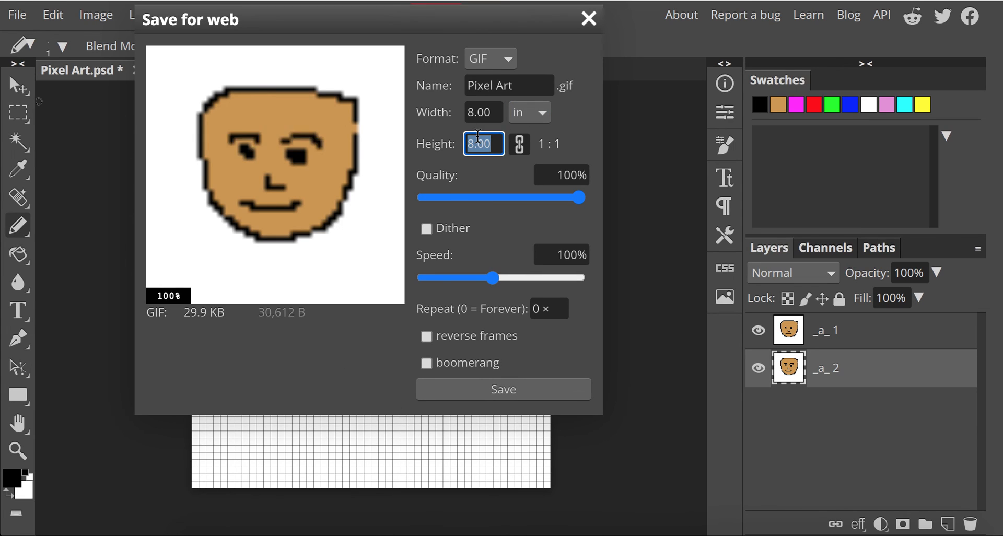
Set the animation speed to 75% and save the GIF
mouse_move(491, 278)
mouse_down()
mouse_move(473, 281)
mouse_move(556, 287)
mouse_move(473, 281)
mouse_move(486, 283)
mouse_up()
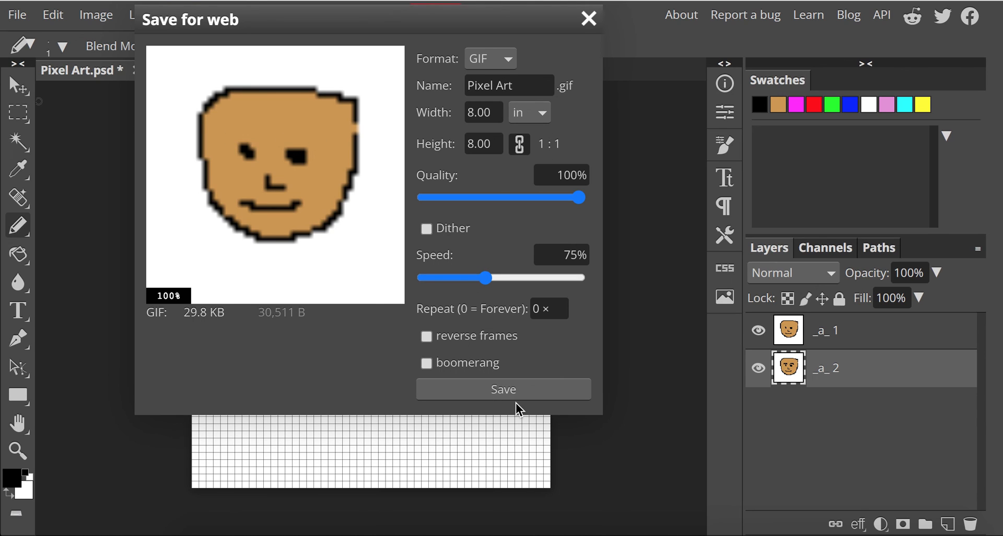
click(506, 387)
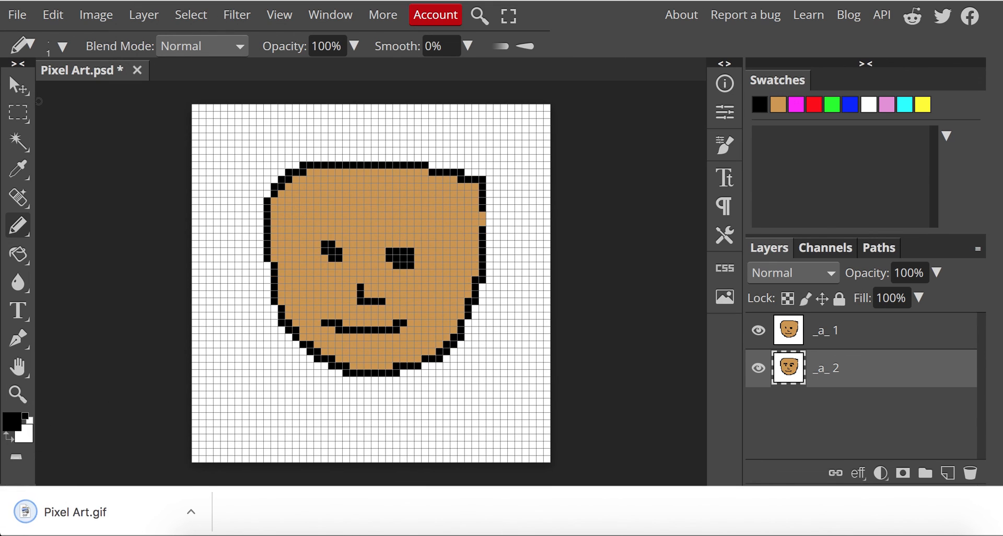